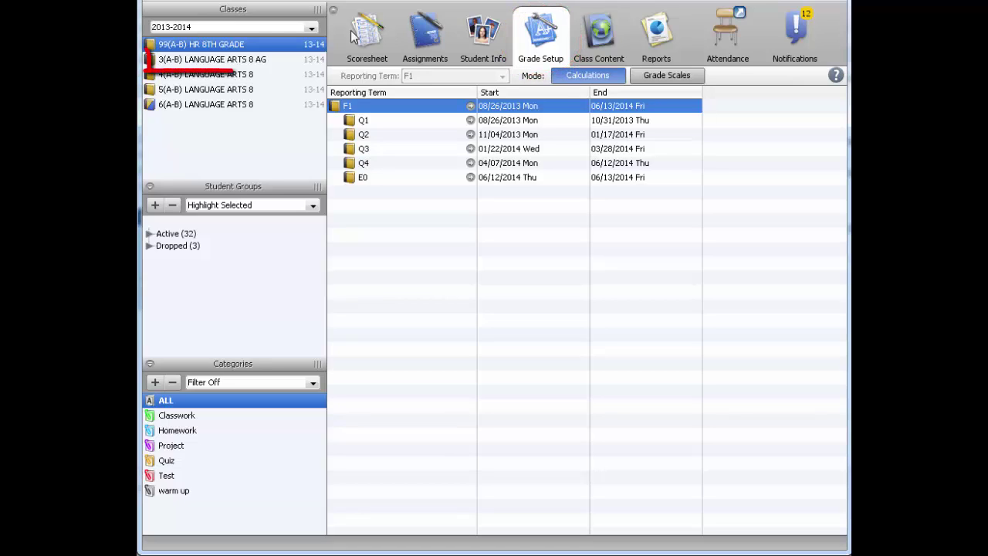
Step: Open the F1 final grade calculation setup for class 3(A-B) LANGUAGE ARTS 8 AG
{"action": "left_click", "coordinate": [213, 61]}
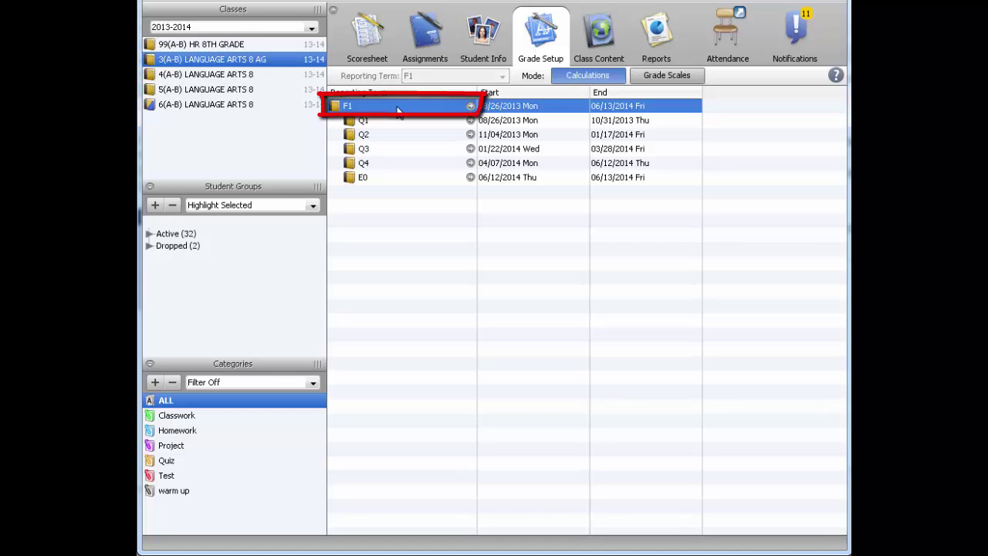
{"action": "left_click", "coordinate": [471, 106]}
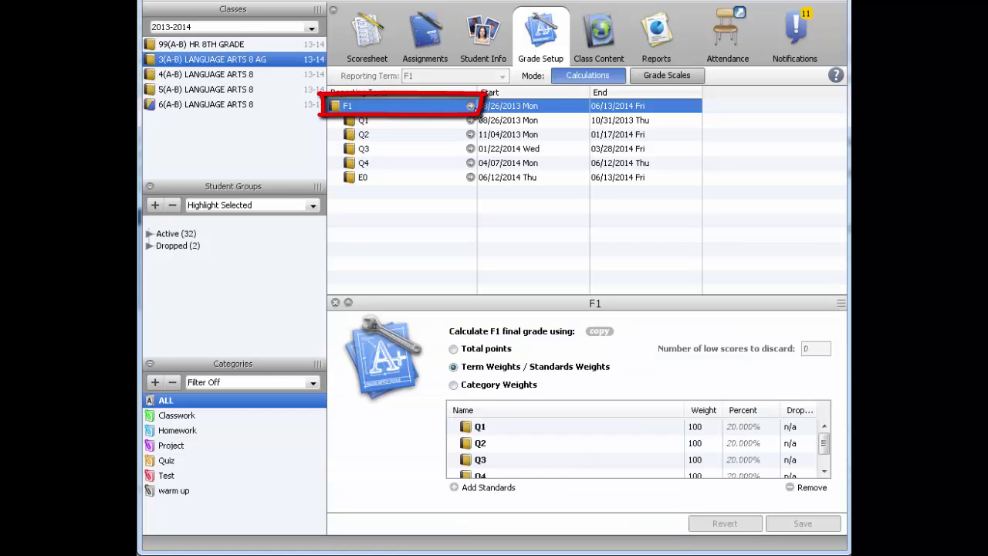
{"action": "mouse_move", "coordinate": [838, 308]}
{"action": "left_mouse_down"}
{"action": "mouse_move", "coordinate": [845, 197]}
{"action": "mouse_move", "coordinate": [838, 221]}
{"action": "left_mouse_up"}
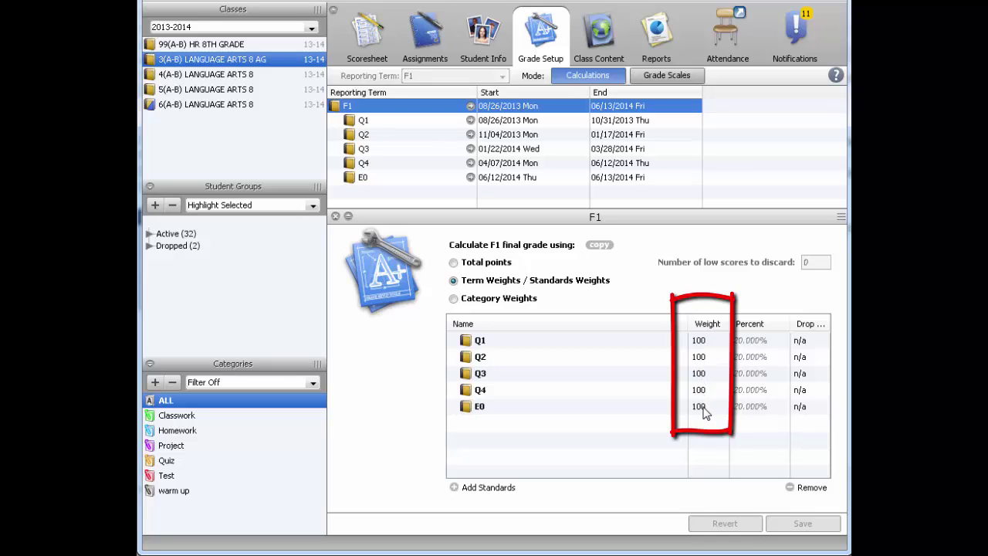
Step: Set the F1 term weights of Q1, Q2 and Q3 to 20 each
{"action": "left_click", "coordinate": [712, 345]}
{"action": "double_click", "coordinate": [713, 341]}
{"action": "type", "text": "20"}
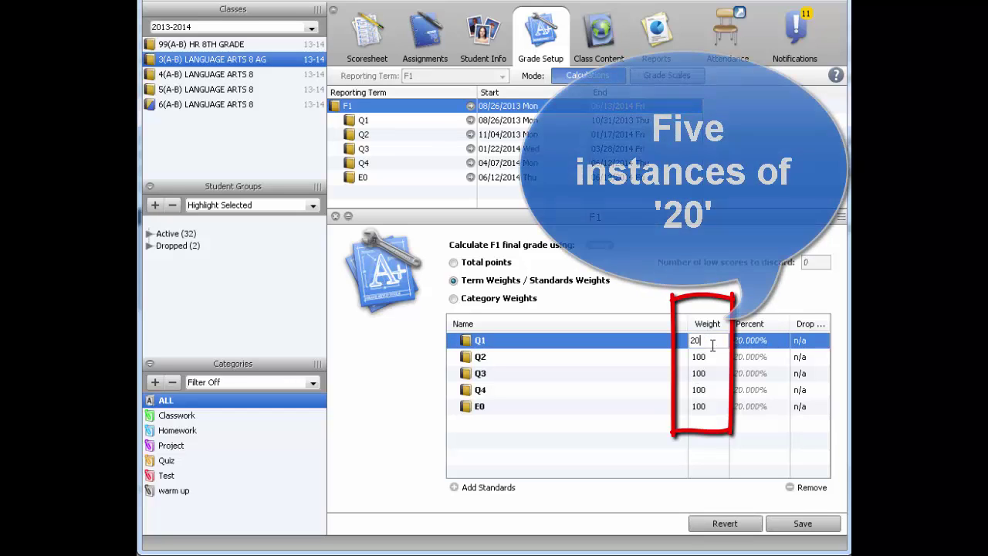
{"action": "double_click", "coordinate": [707, 356]}
{"action": "type", "text": "2"}
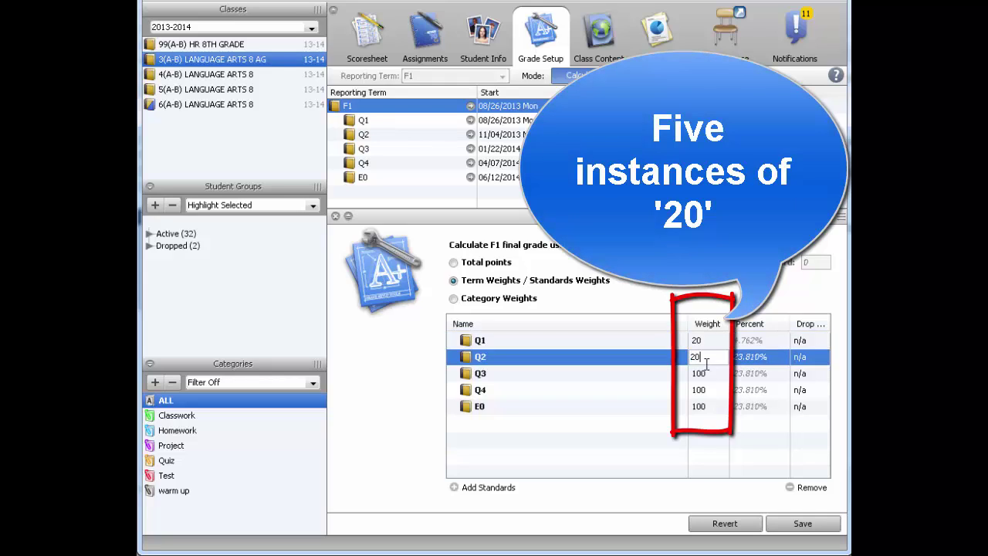
{"action": "type", "text": "0"}
{"action": "double_click", "coordinate": [704, 373]}
{"action": "type", "text": "20"}
{"action": "double_click", "coordinate": [706, 374]}
{"action": "type", "text": "20"}
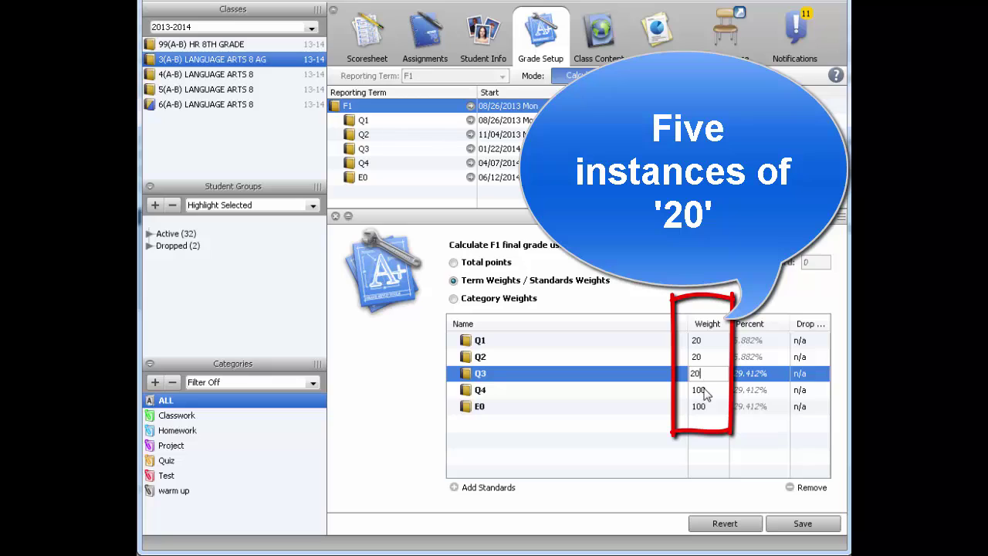
Step: Set the Q4 and E0 term weights to 20 each and save the F1 setup
{"action": "double_click", "coordinate": [705, 391]}
{"action": "double_click", "coordinate": [705, 391]}
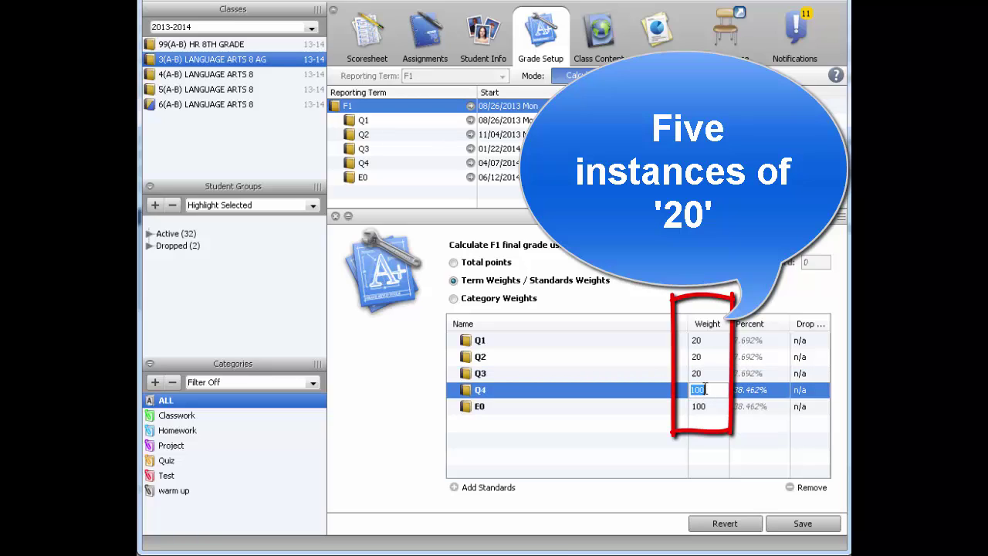
{"action": "double_click", "coordinate": [703, 408]}
{"action": "double_click", "coordinate": [702, 407]}
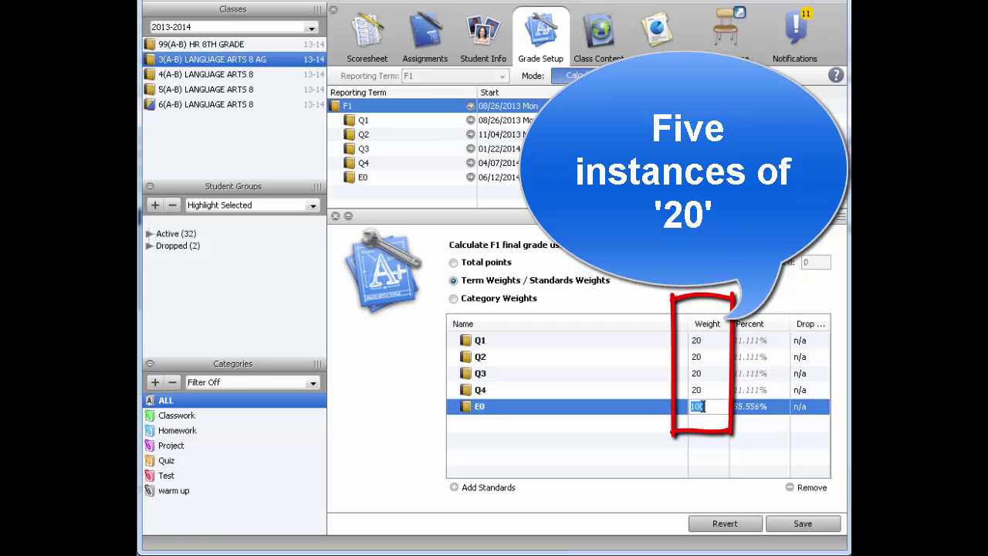
{"action": "type", "text": "20"}
{"action": "left_click", "coordinate": [666, 341]}
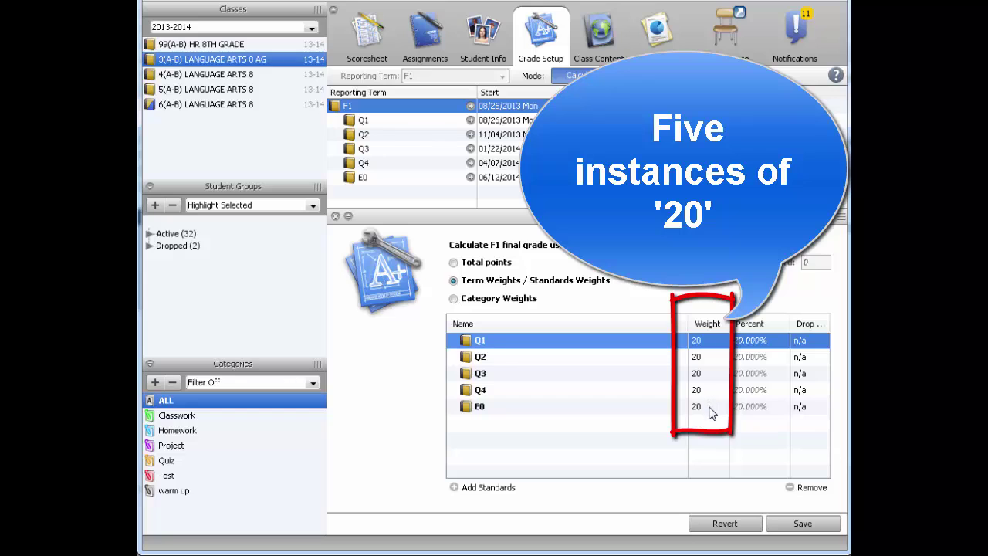
{"action": "left_click", "coordinate": [803, 523]}
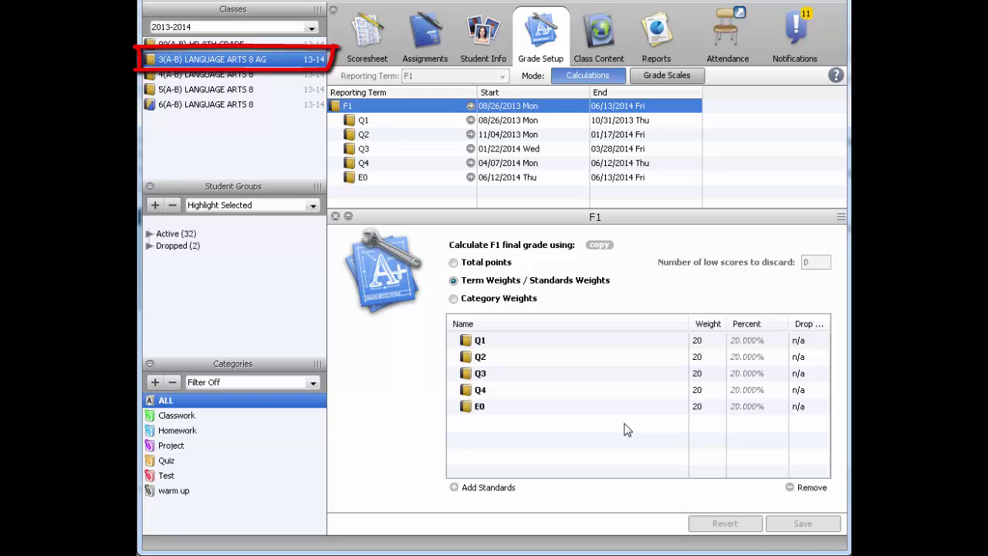
Step: Copy the entire class's final grade setup to the 4(A-B), 5(A-B) and 6(A-B) LANGUAGE ARTS 8 classes
{"action": "left_click", "coordinate": [614, 248]}
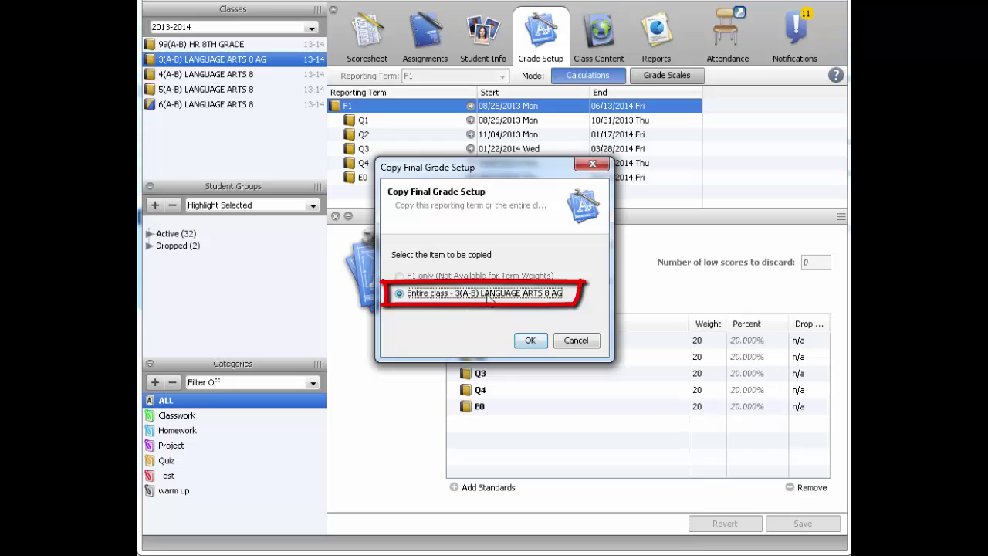
{"action": "left_click", "coordinate": [532, 342]}
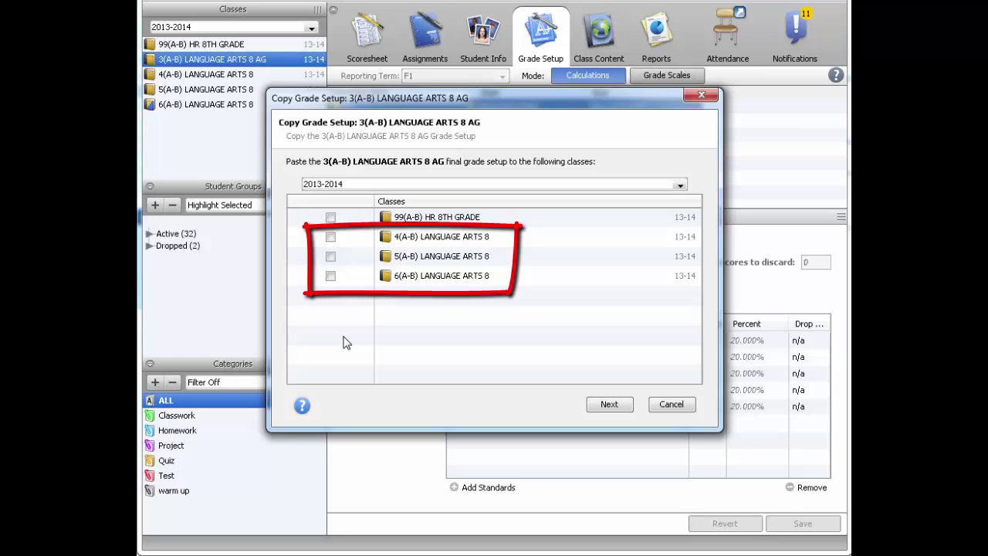
{"action": "left_click", "coordinate": [332, 240]}
{"action": "left_click", "coordinate": [331, 258]}
{"action": "left_click", "coordinate": [330, 277]}
{"action": "left_click", "coordinate": [611, 407]}
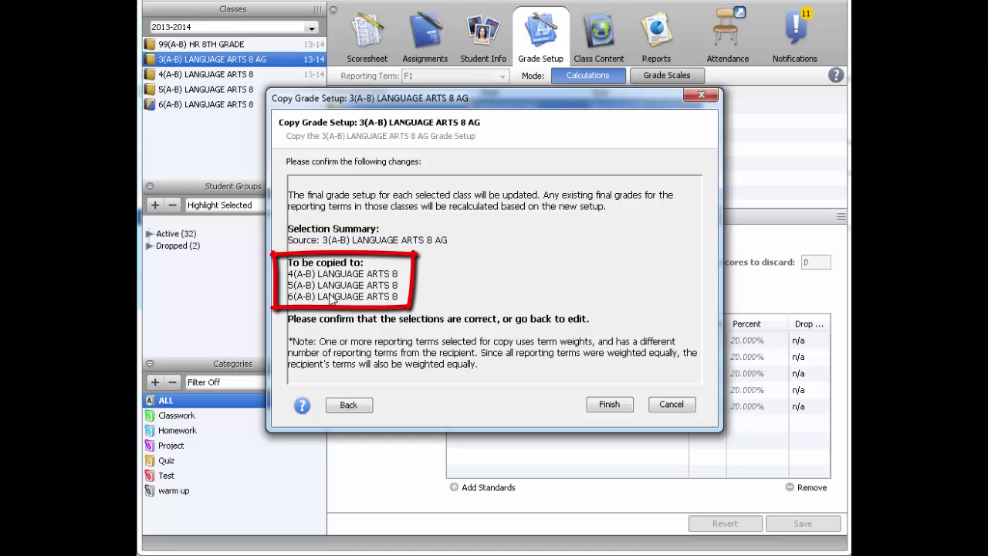
{"action": "left_click", "coordinate": [608, 405]}
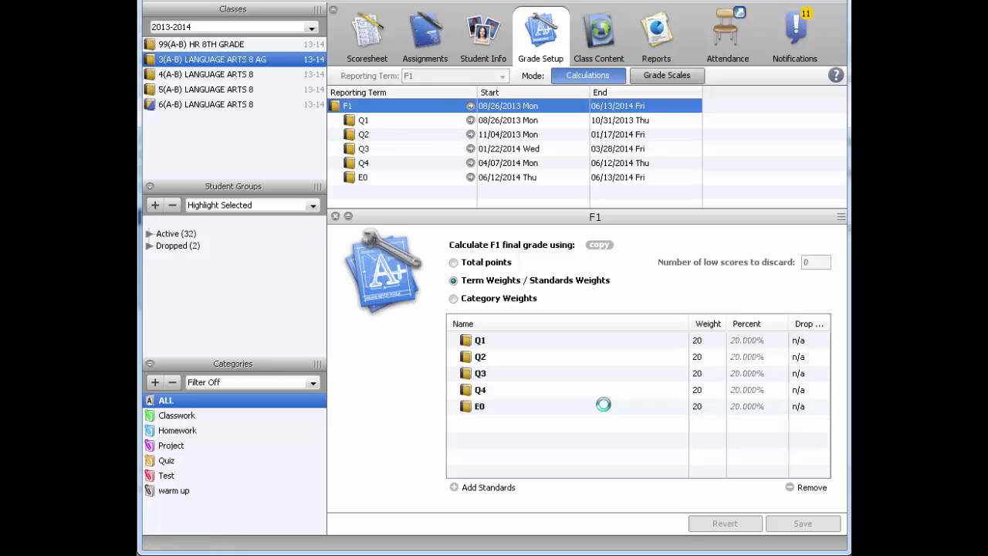
Step: Check the F1 term weights in the 4(A-B), 5(A-B) and 6(A-B) LANGUAGE ARTS 8 classes
{"action": "left_click", "coordinate": [185, 75]}
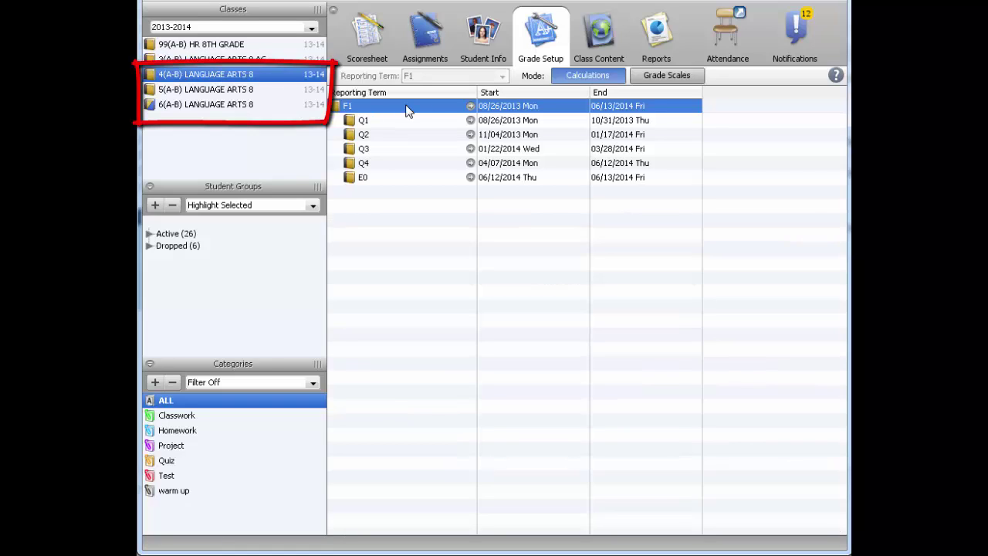
{"action": "left_click", "coordinate": [472, 106]}
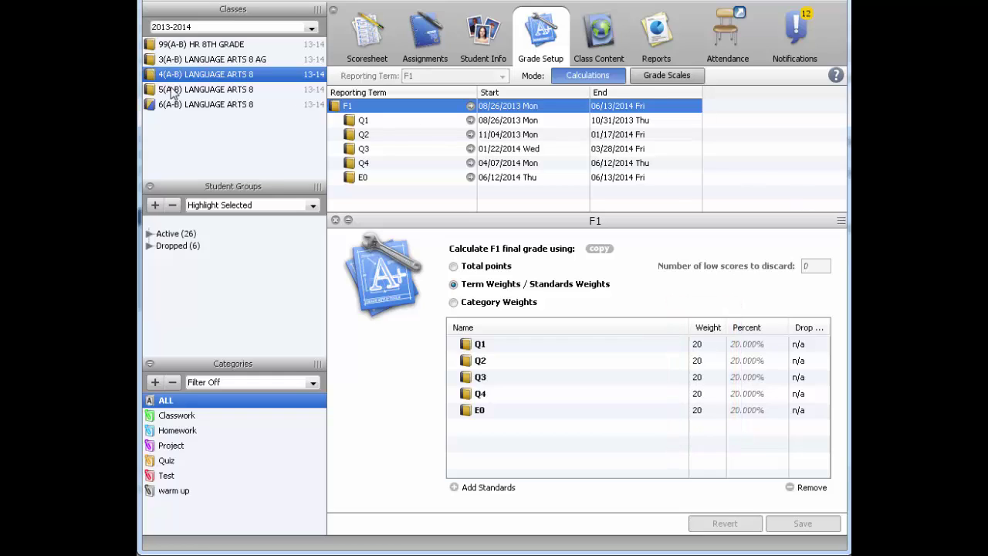
{"action": "left_click", "coordinate": [172, 90]}
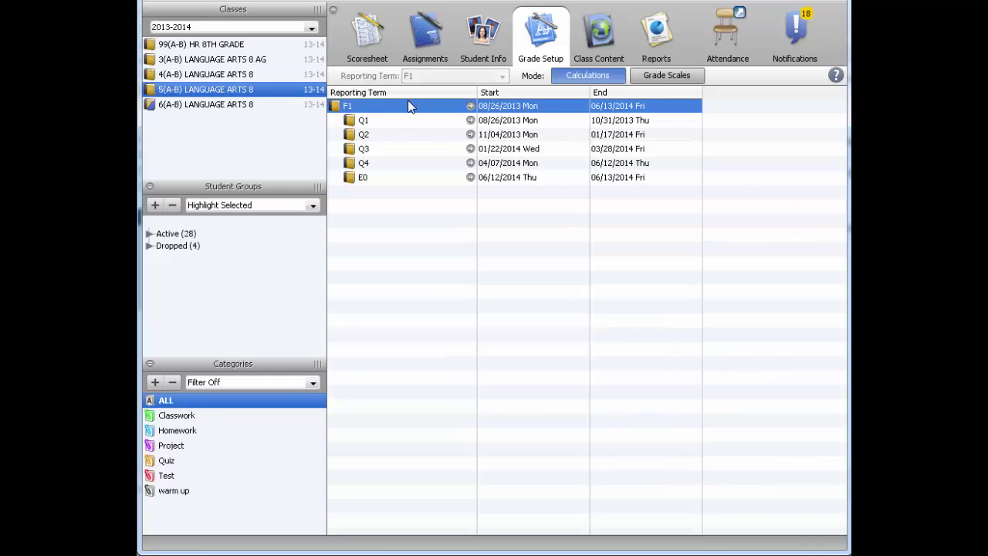
{"action": "left_click", "coordinate": [470, 106]}
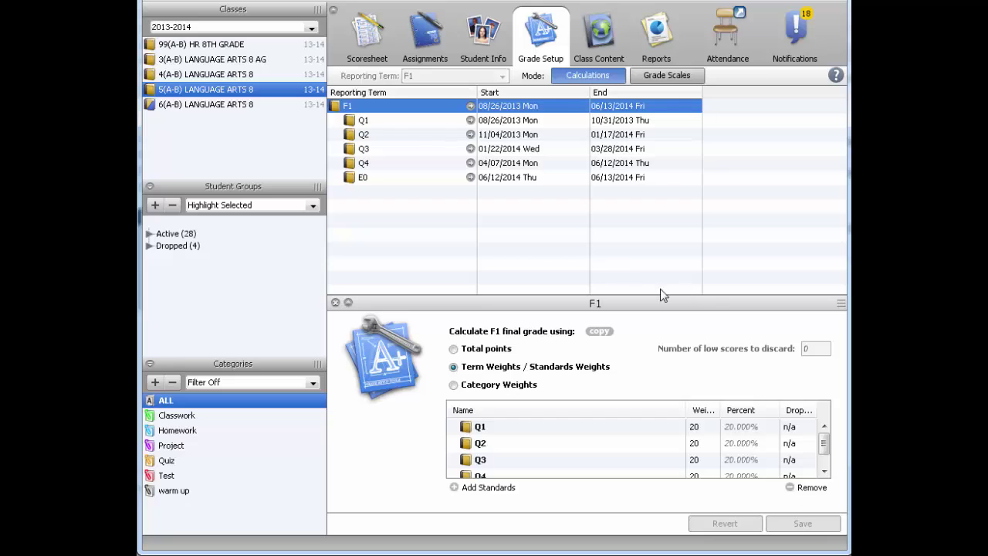
{"action": "left_click_drag", "start_coordinate": [843, 309], "coordinate": [843, 217]}
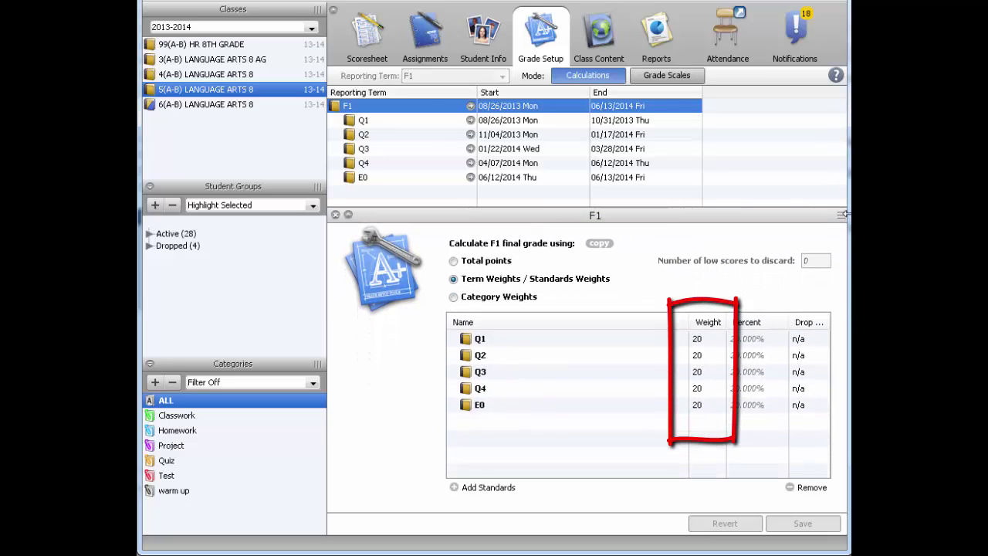
{"action": "left_click", "coordinate": [221, 108]}
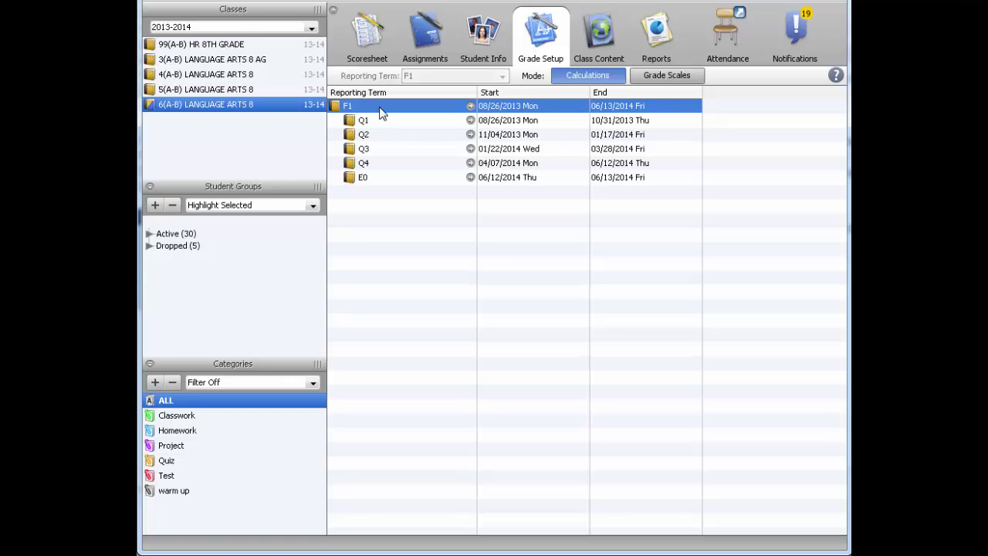
{"action": "left_click", "coordinate": [472, 106]}
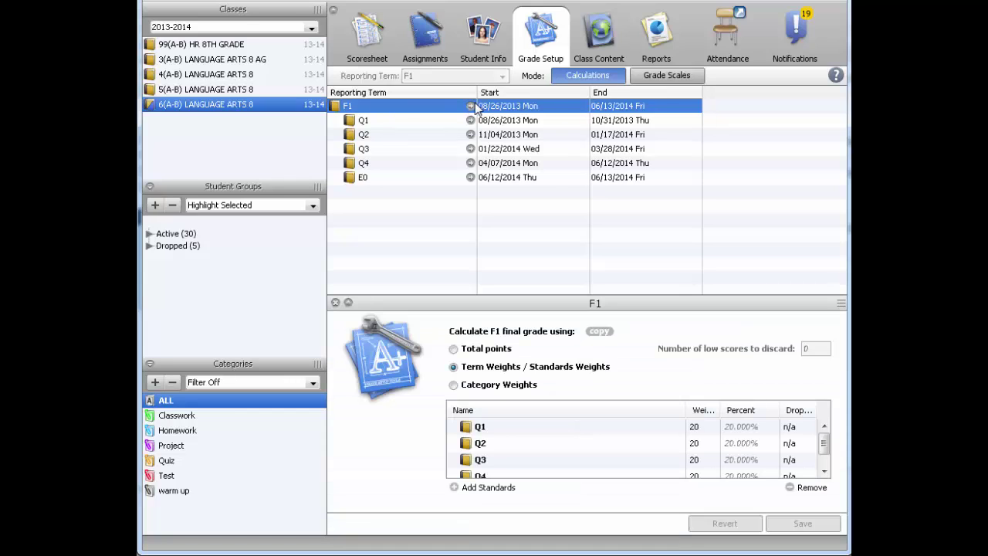
{"action": "left_click_drag", "start_coordinate": [831, 302], "coordinate": [831, 220]}
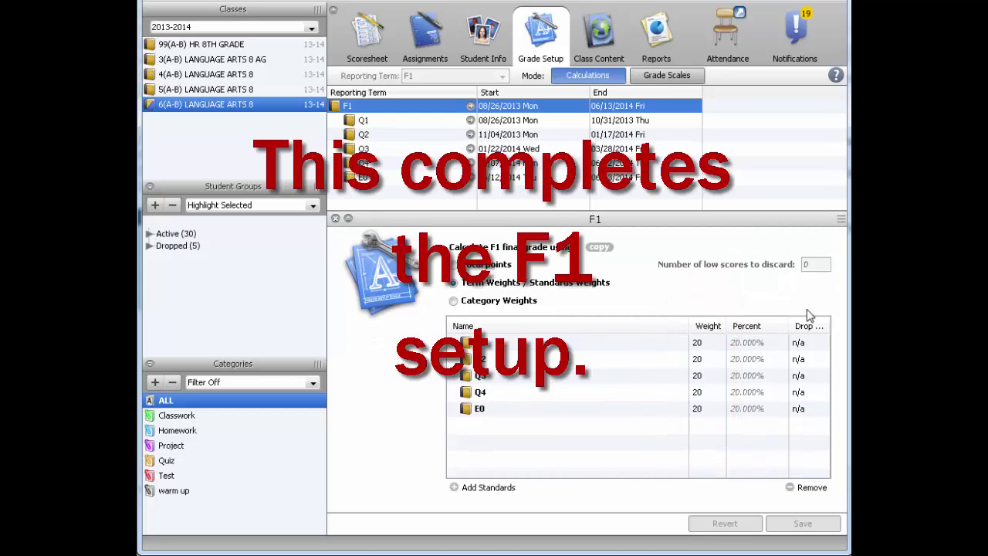